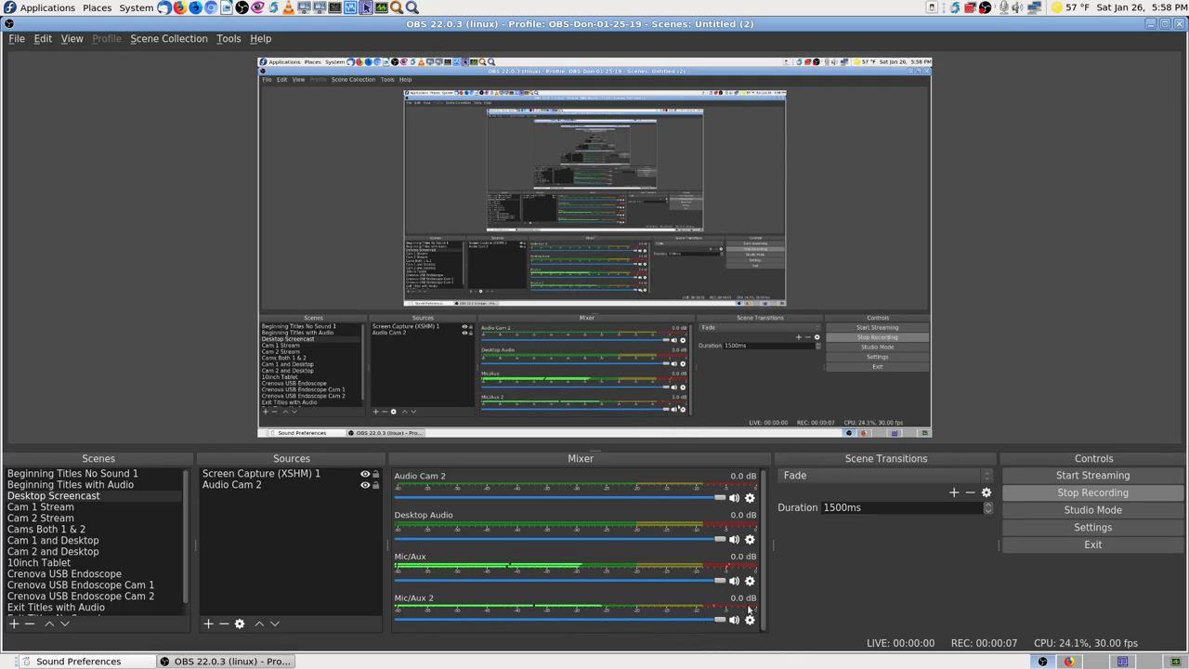
- Mute the Mic/Aux channel with the mic-mute hotkey
{"action": "key", "text": "XF86AudioMicMute"}
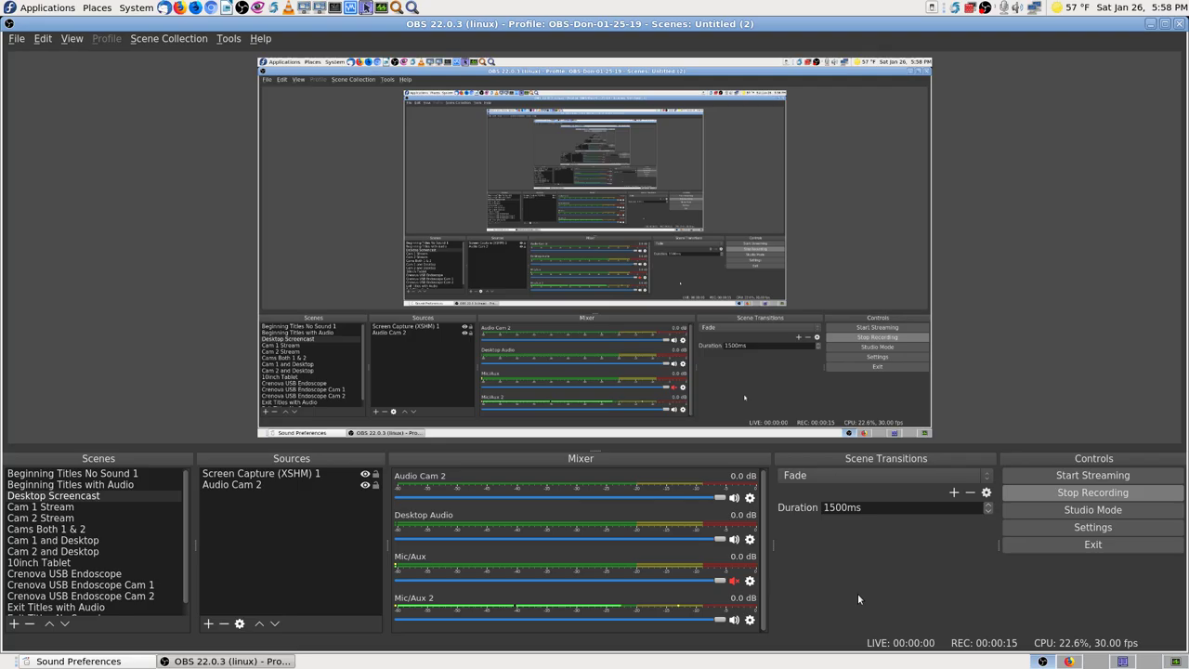
- In Audio settings, set Mic/Auxiliary Audio Device 3 to Default, then apply and close
{"action": "left_click", "coordinate": [1091, 528]}
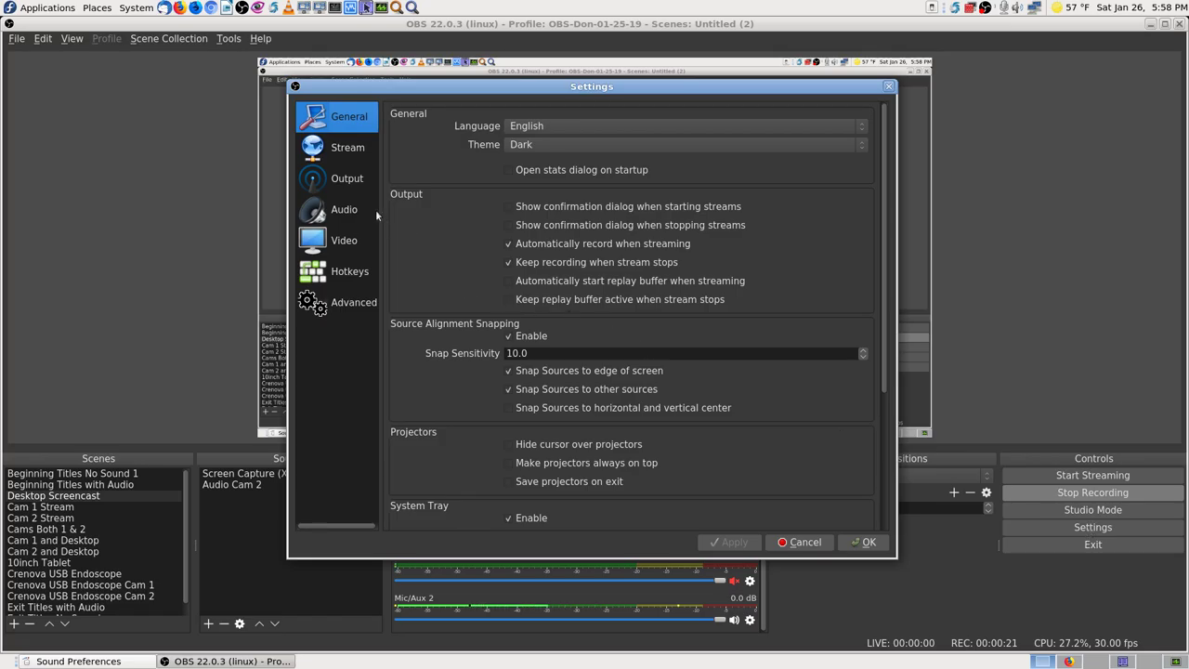
{"action": "left_click", "coordinate": [351, 213]}
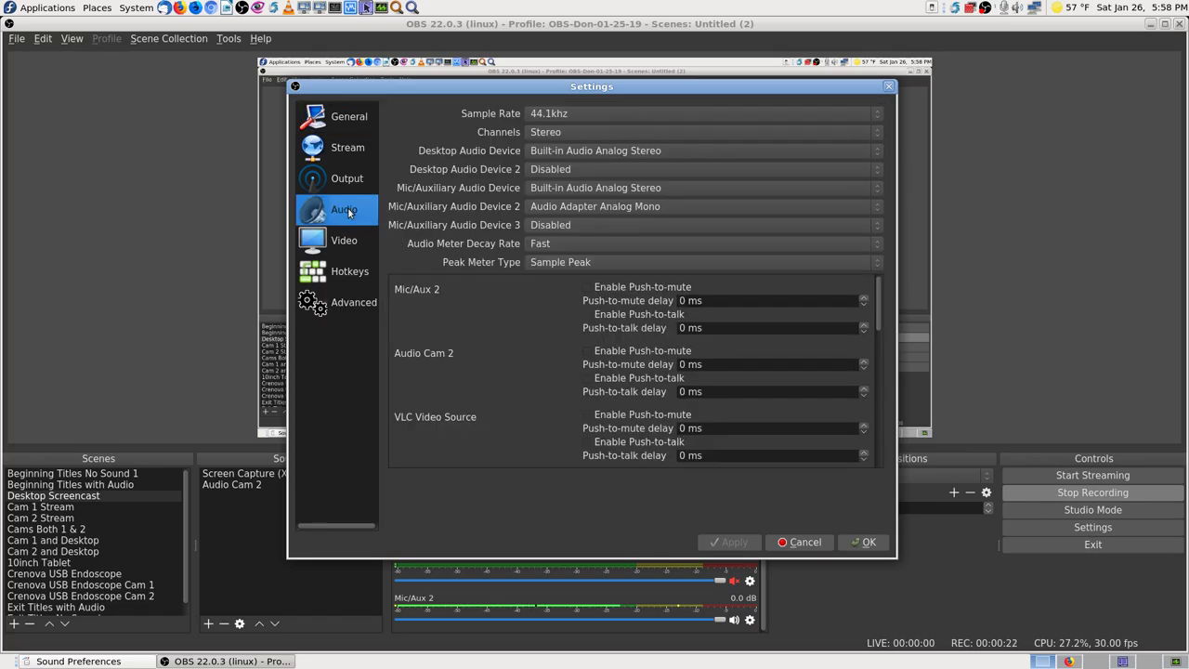
{"action": "left_click", "coordinate": [592, 226]}
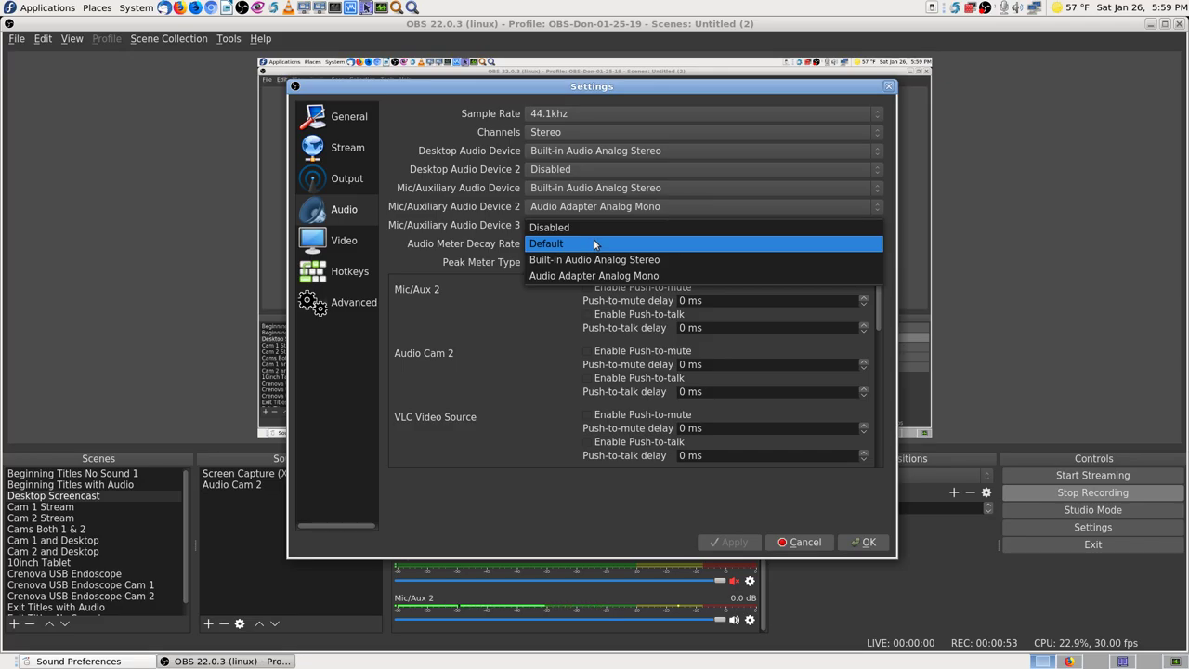
{"action": "left_click", "coordinate": [595, 244]}
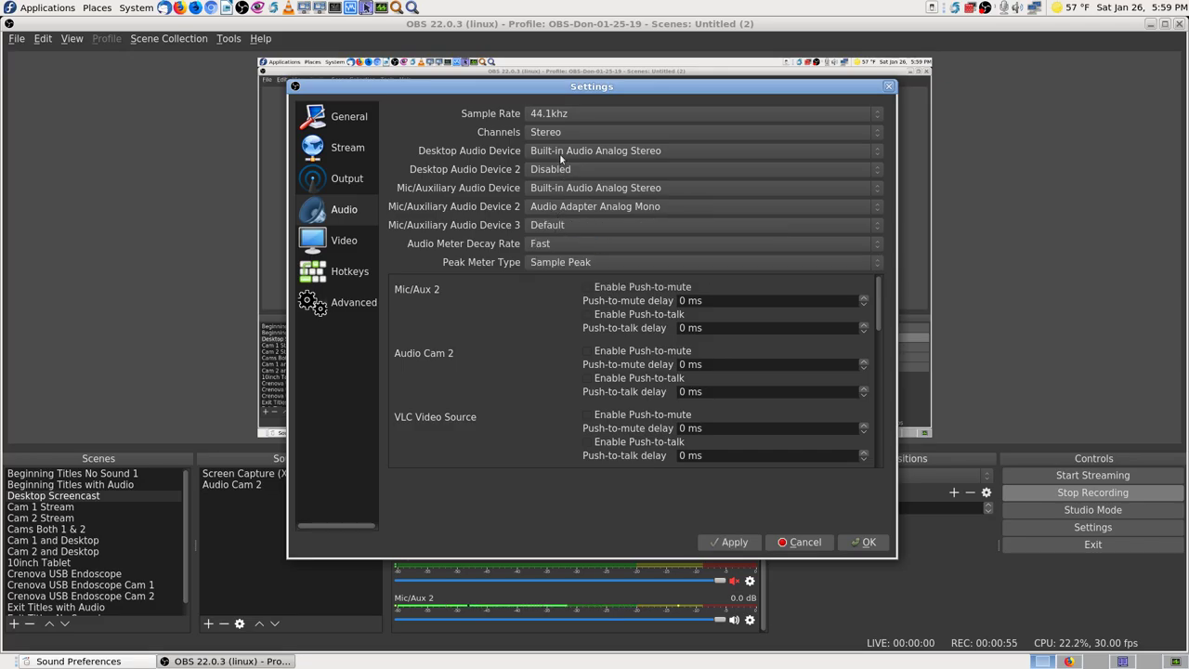
{"action": "left_click", "coordinate": [735, 545]}
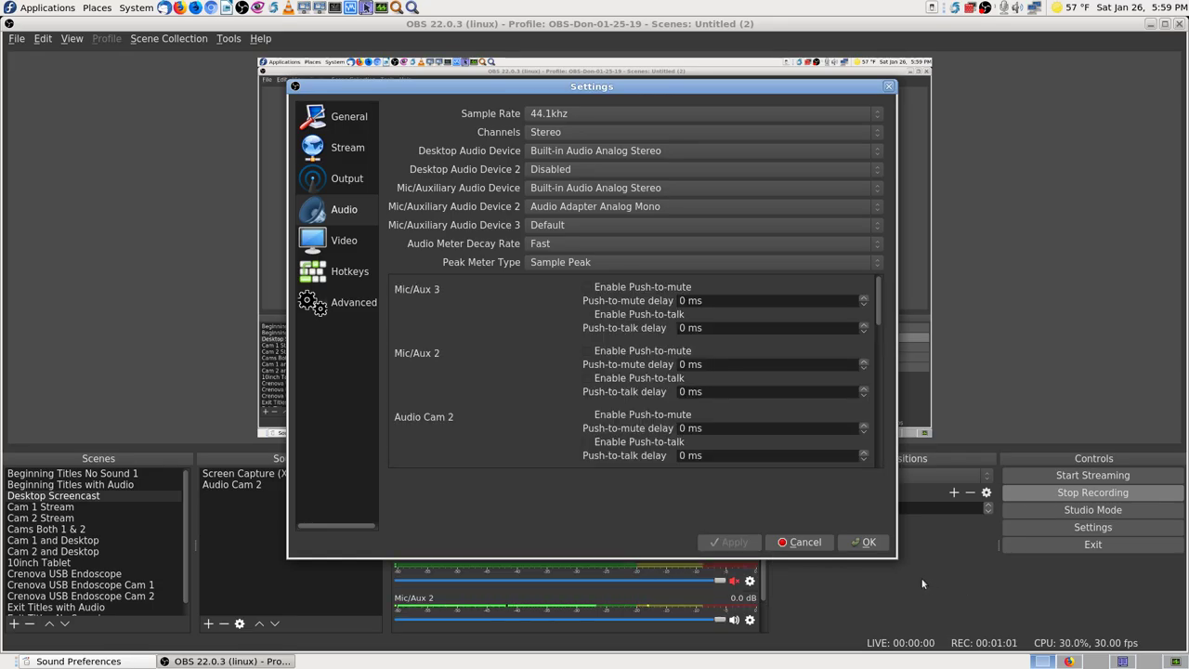
{"action": "left_click", "coordinate": [864, 542]}
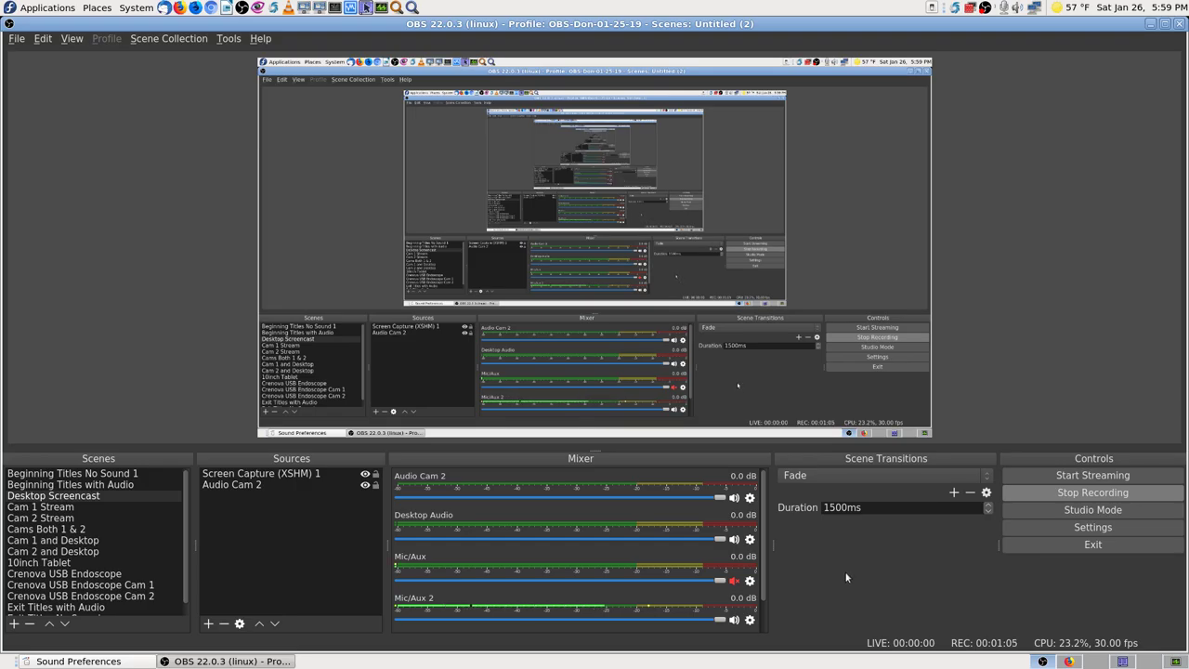
- Unmute Mic/Aux, mute Mic/Aux 2, and scroll the mixer to show Mic/Aux 3
{"action": "key", "text": "F1"}
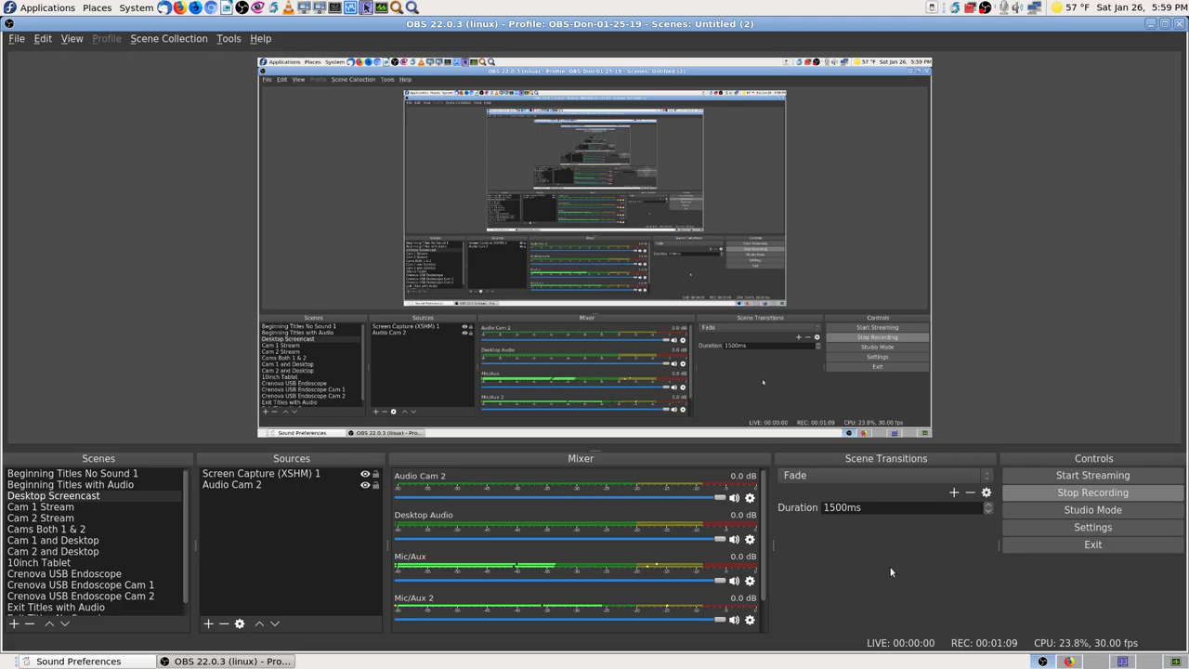
{"action": "left_click", "coordinate": [734, 620]}
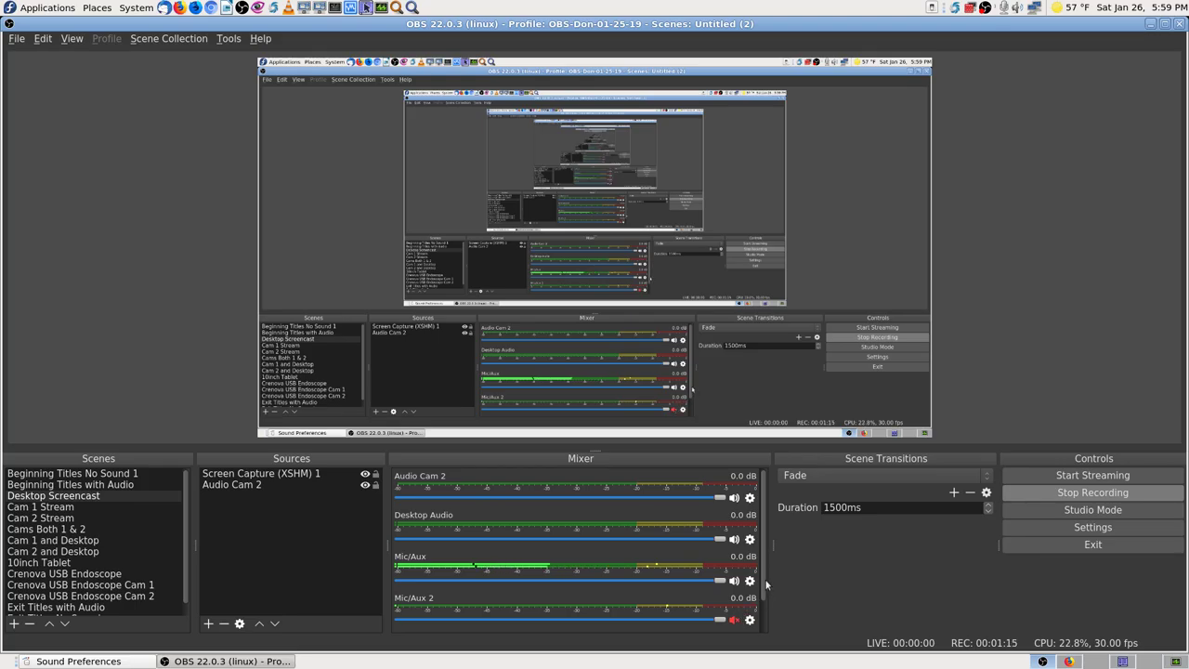
{"action": "left_click_drag", "start_coordinate": [767, 590], "coordinate": [767, 628]}
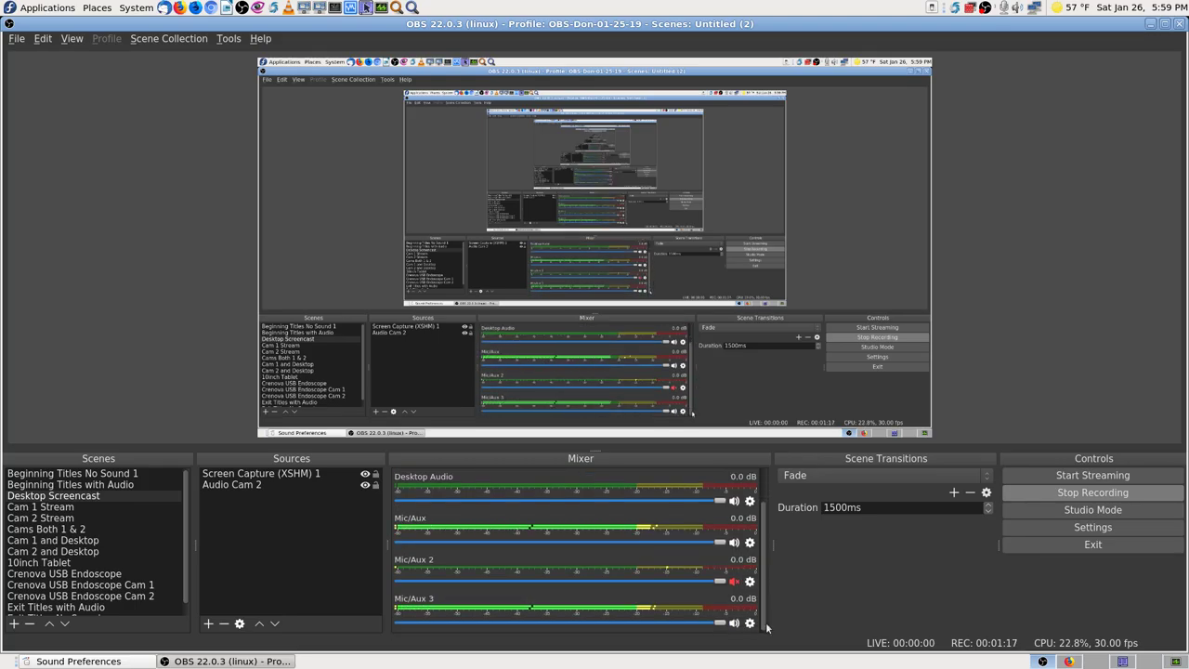
- Mute Mic/Aux and make Audio Adapter Analog Mono the Sound Preferences input
{"action": "left_click", "coordinate": [130, 661]}
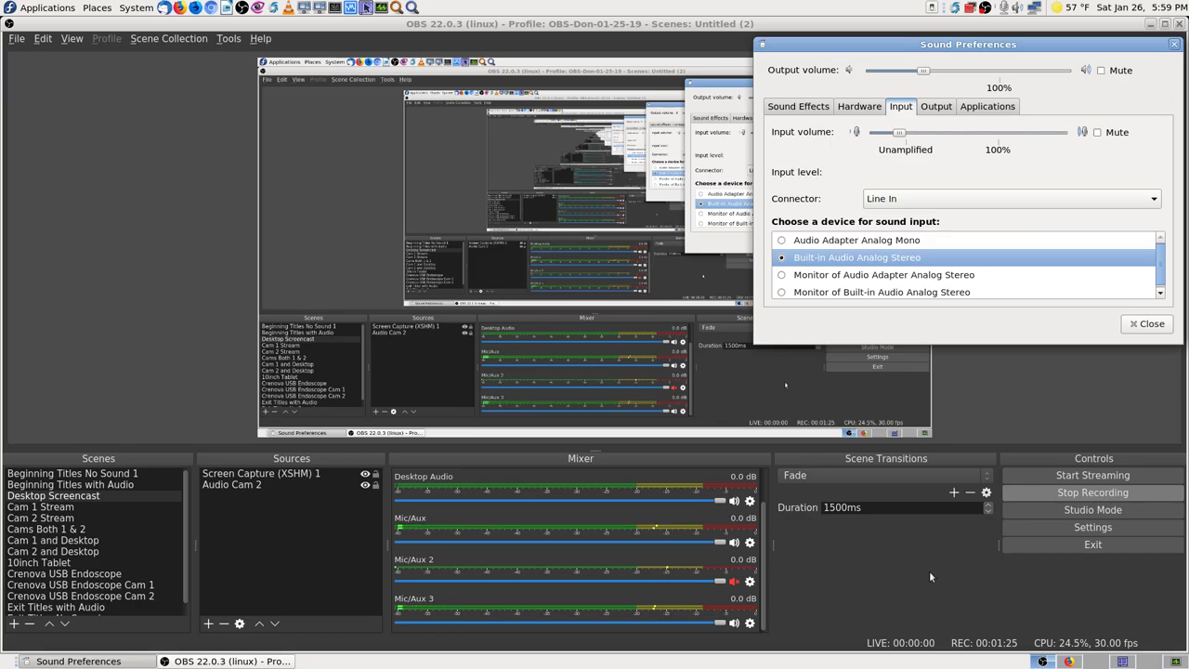
{"action": "left_click", "coordinate": [734, 541]}
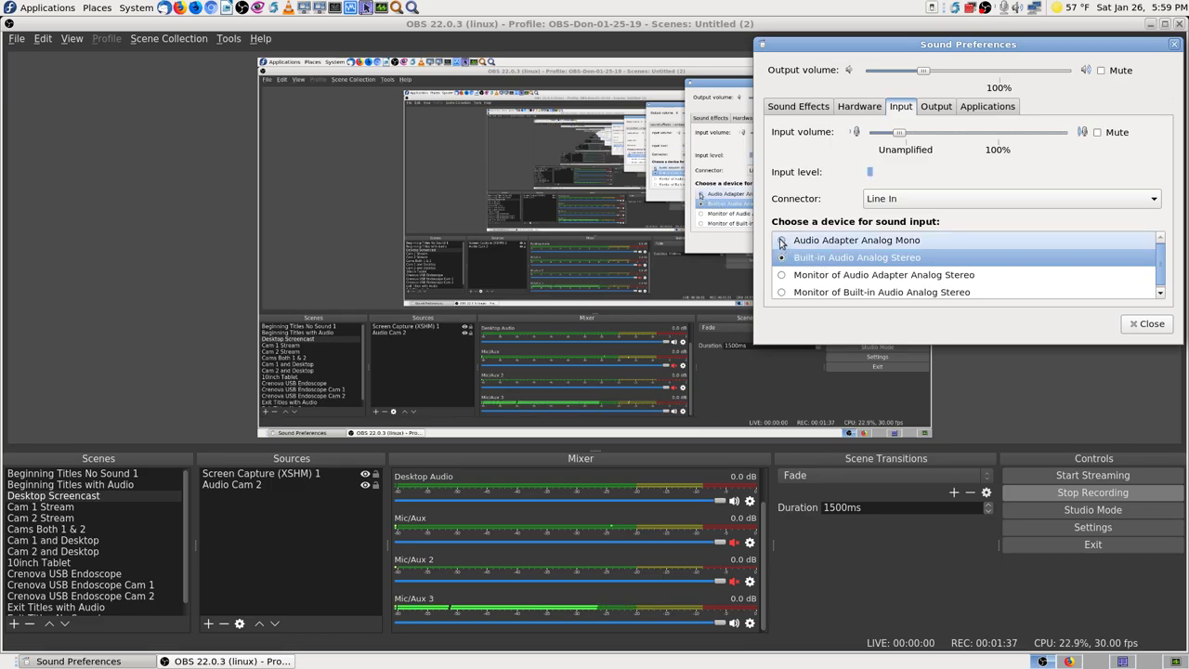
{"action": "left_click", "coordinate": [782, 241]}
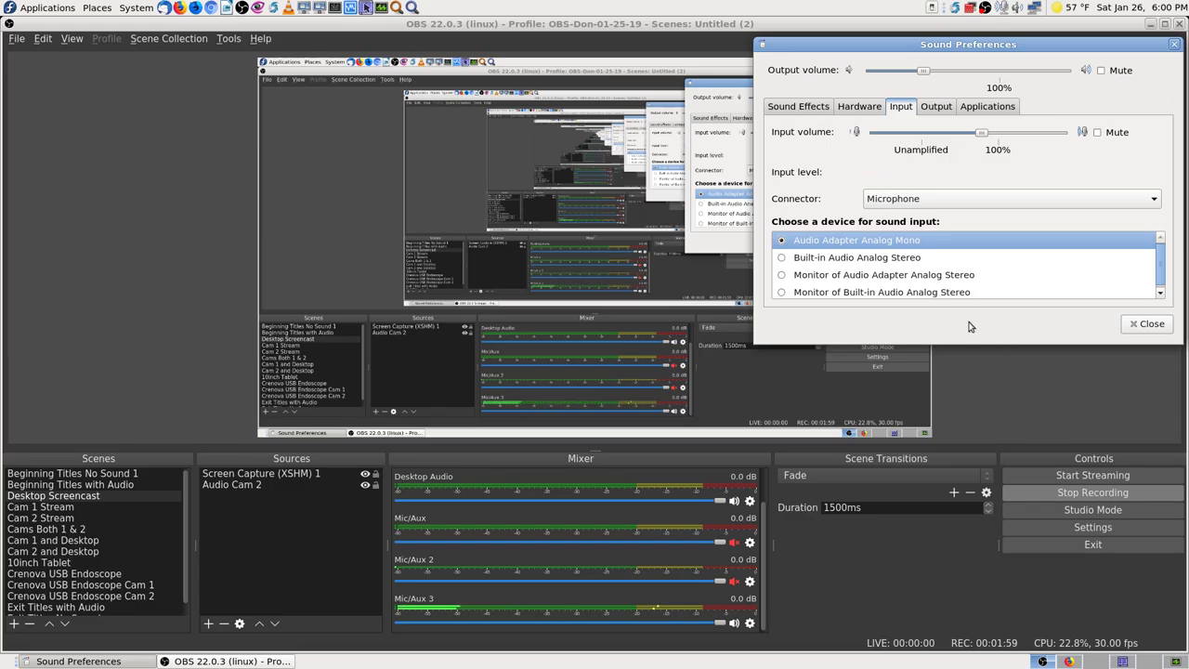
- Revert the sound input to Built-in Audio Analog Stereo and mute Mic/Aux 3
{"action": "key", "text": "Escape"}
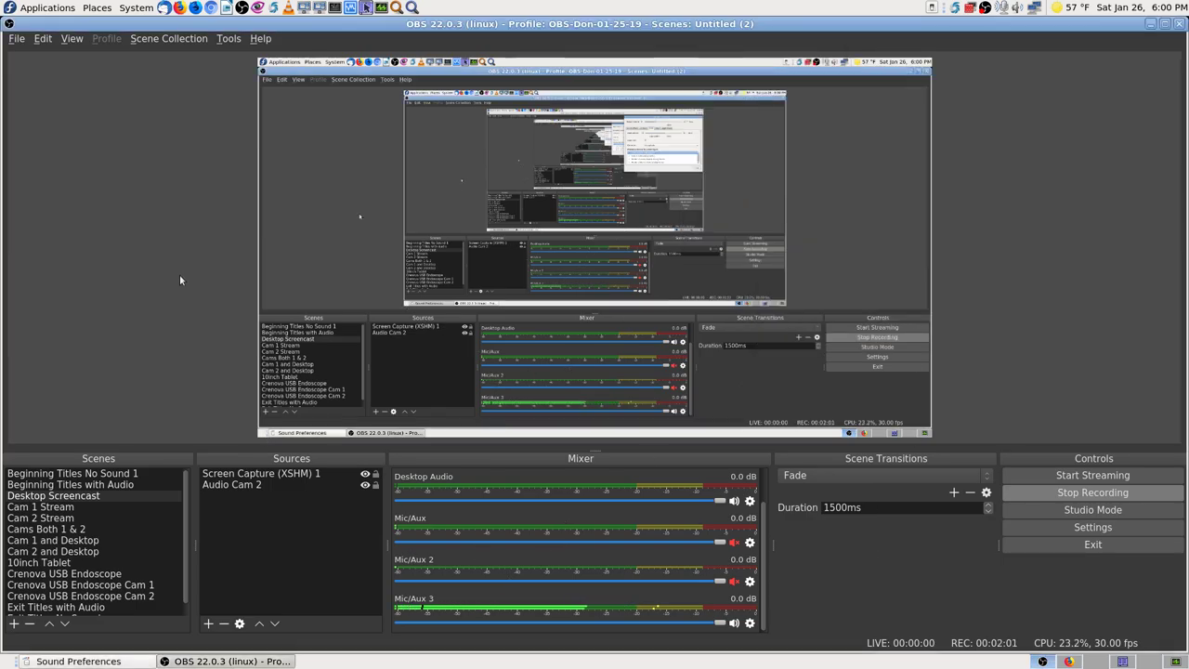
{"action": "left_click", "coordinate": [79, 661]}
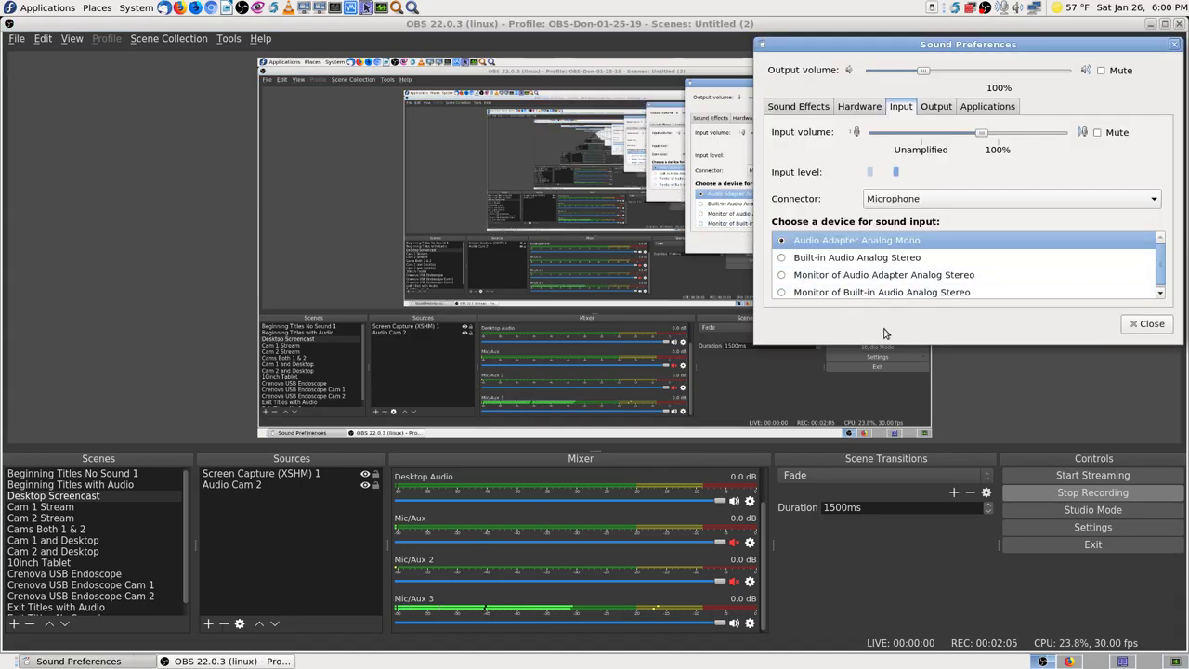
{"action": "left_click", "coordinate": [786, 258]}
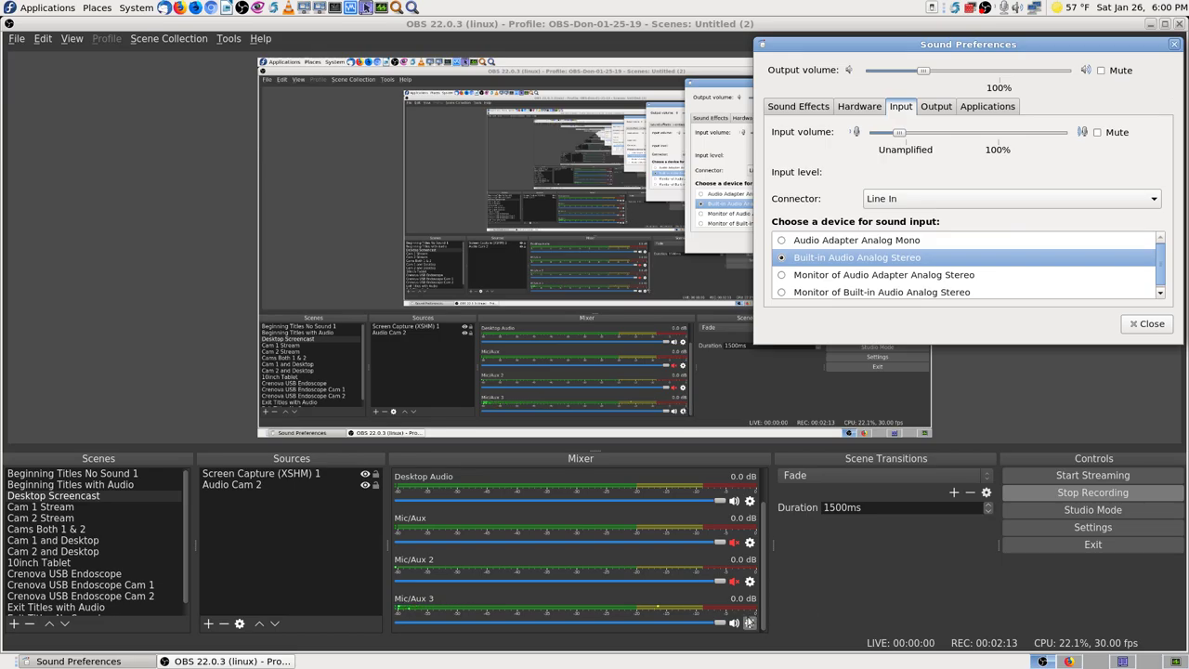
{"action": "left_click", "coordinate": [734, 623]}
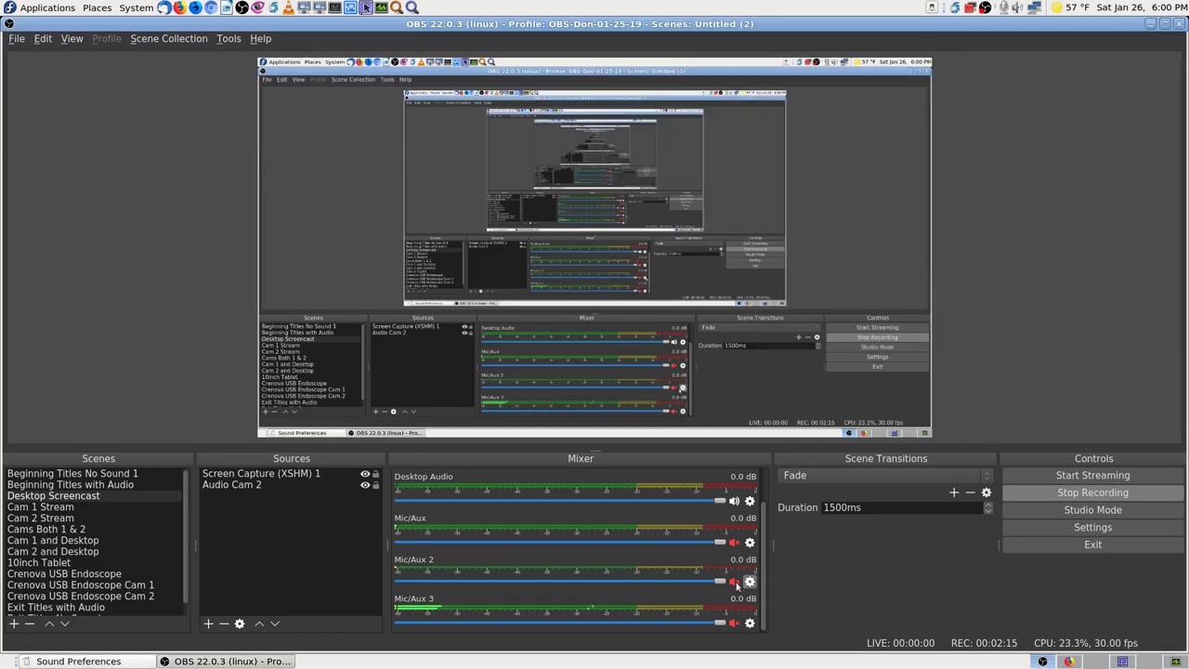
- Toggle mutes across Mic/Aux, Mic/Aux 2 and Mic/Aux 3, leaving only Mic/Aux 3 live
{"action": "left_click", "coordinate": [734, 581]}
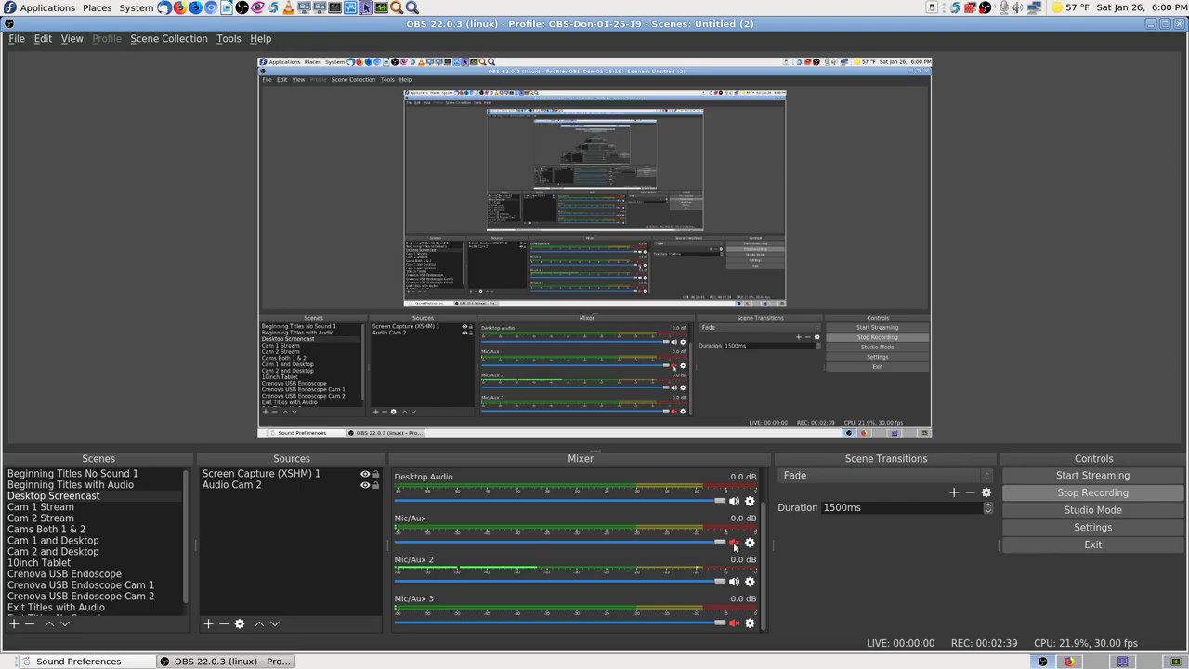
{"action": "left_click", "coordinate": [734, 581]}
{"action": "left_click", "coordinate": [735, 543]}
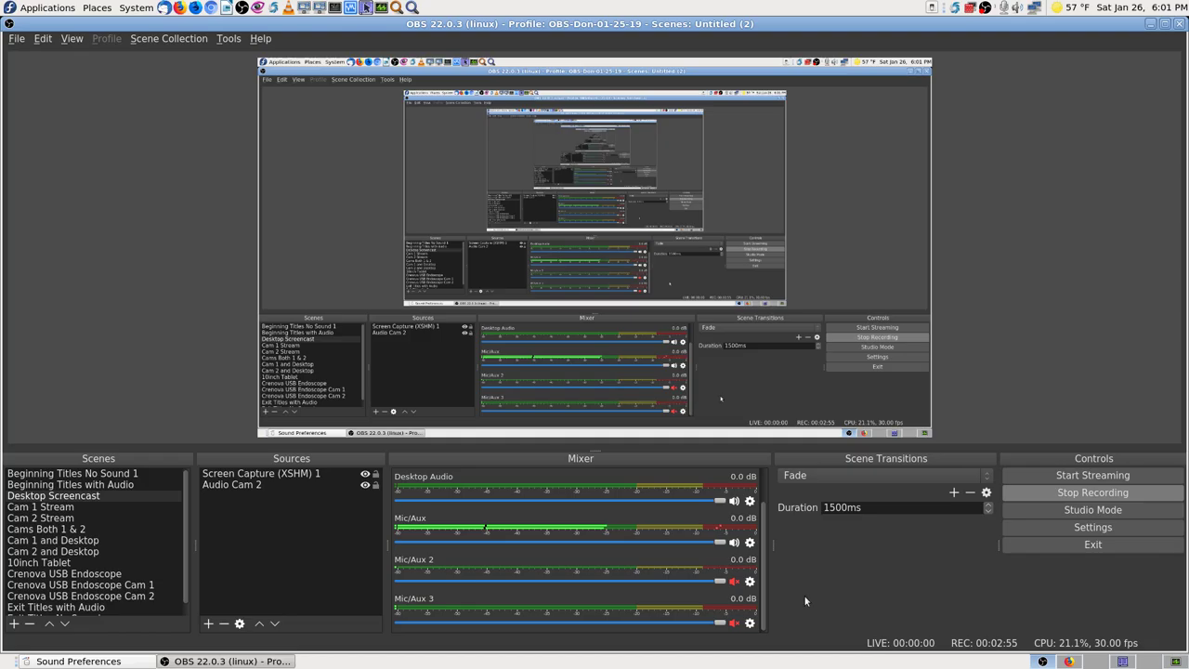
{"action": "left_click", "coordinate": [735, 543]}
{"action": "left_click", "coordinate": [734, 582]}
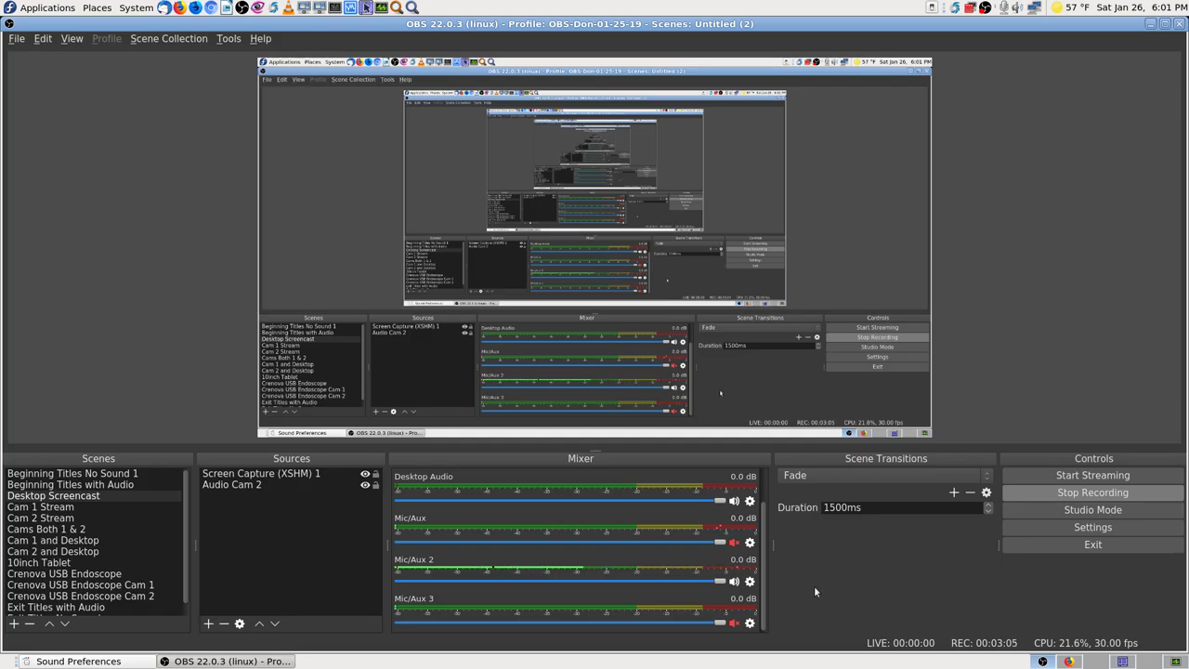
{"action": "left_click", "coordinate": [734, 581]}
{"action": "left_click", "coordinate": [734, 623]}
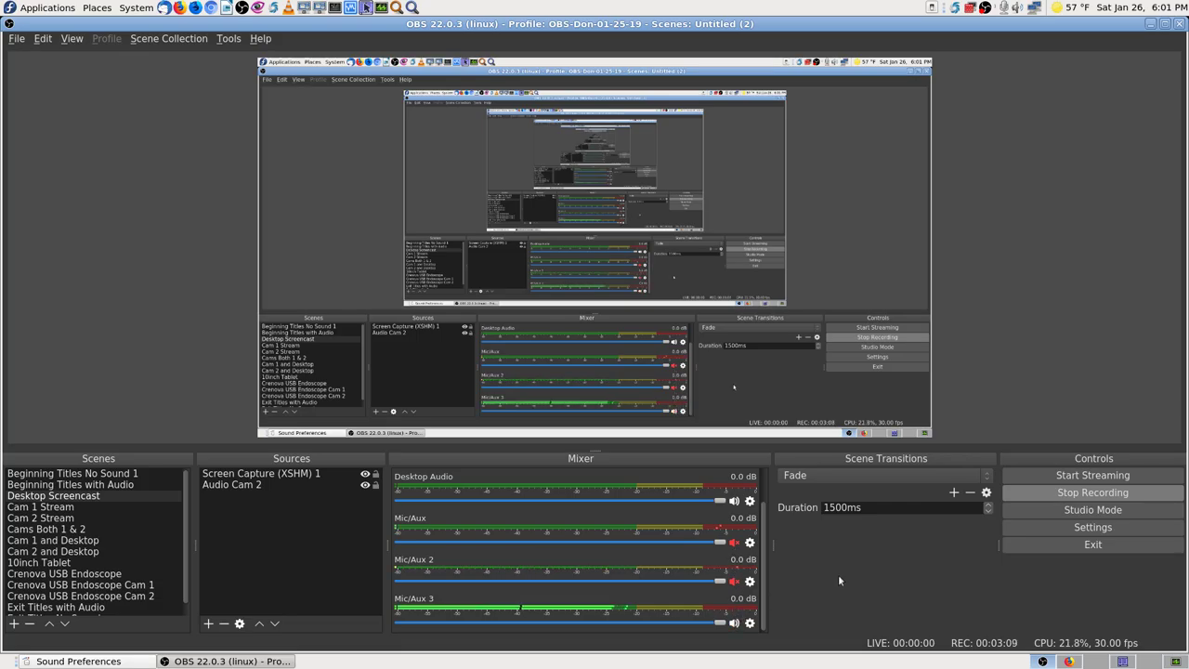
- Unmute Mic/Aux and mute Mic/Aux 3, with Sound Preferences brought forward
{"action": "left_click", "coordinate": [79, 661]}
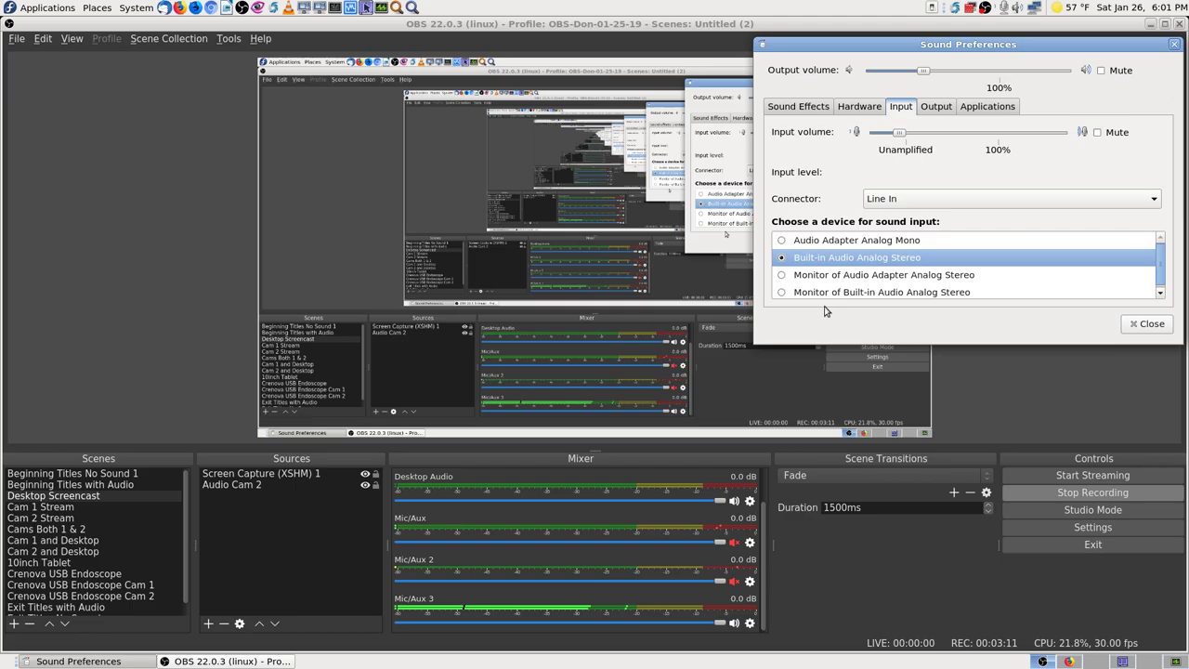
{"action": "left_click", "coordinate": [734, 542]}
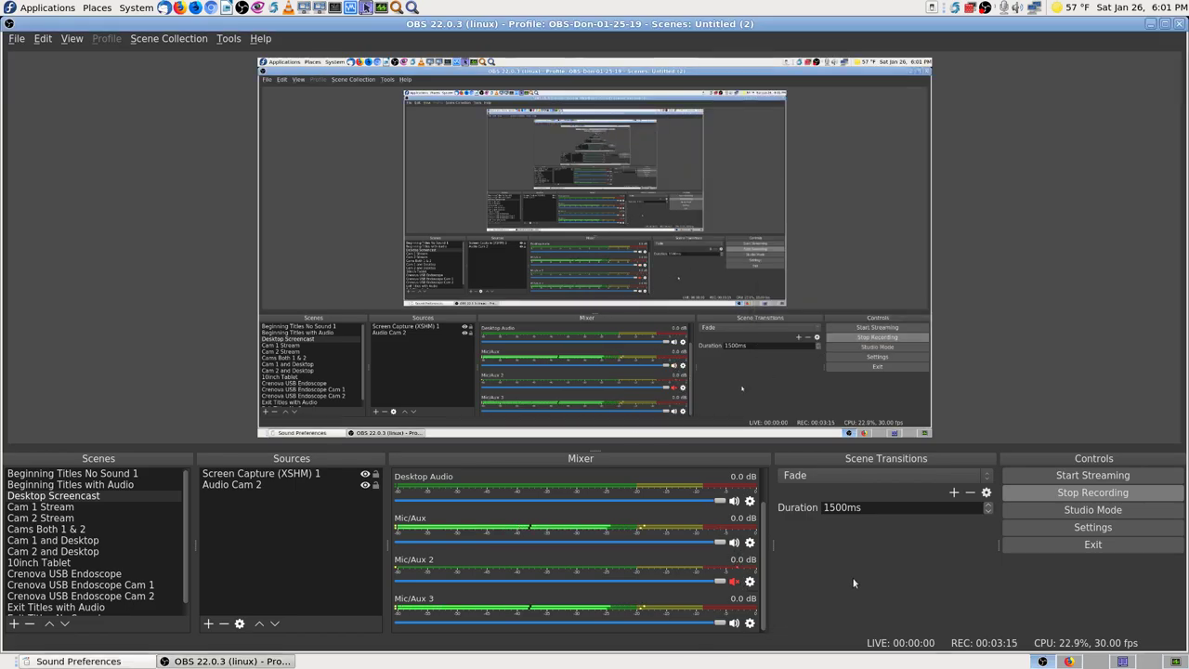
{"action": "left_click", "coordinate": [735, 623]}
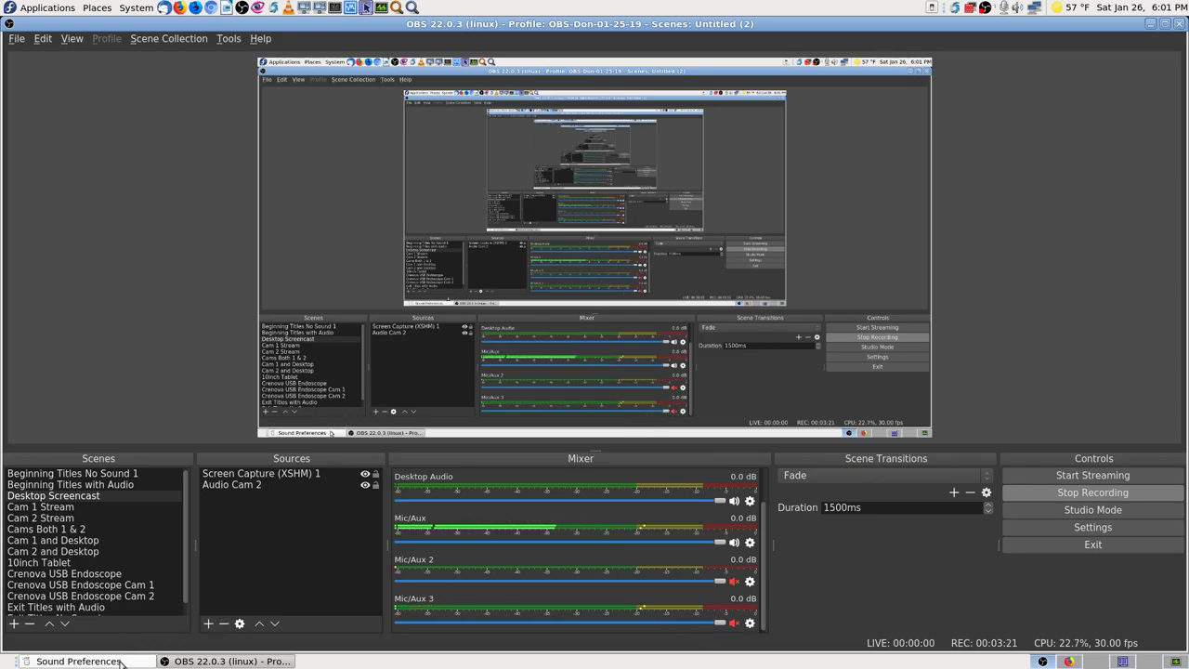
{"action": "left_click", "coordinate": [78, 661]}
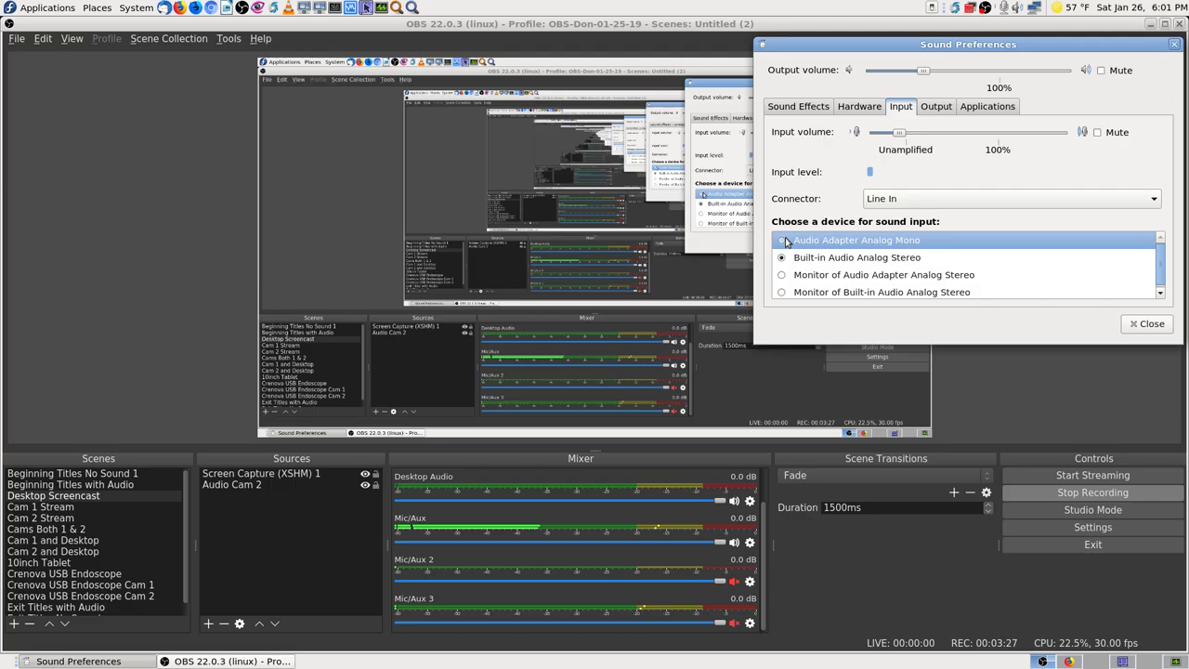
- Select Audio Adapter Analog Mono as the input device in Sound Preferences
{"action": "left_click", "coordinate": [782, 242]}
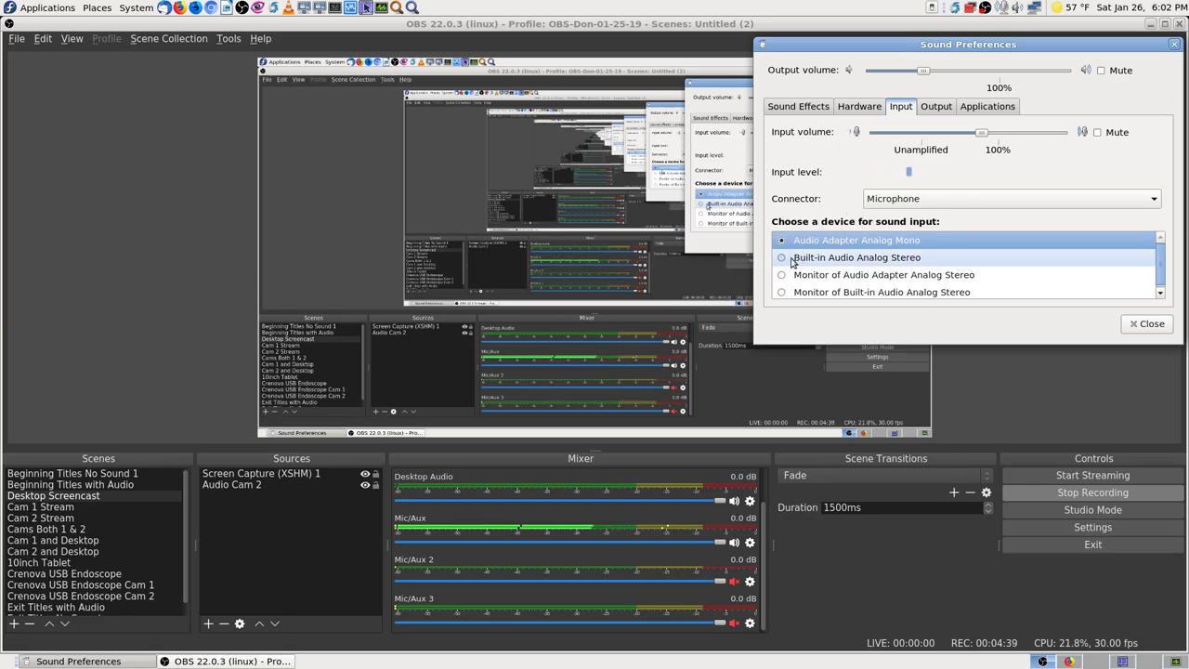
- Select Built-in Audio Analog Stereo as the input device again
{"action": "left_click", "coordinate": [783, 259]}
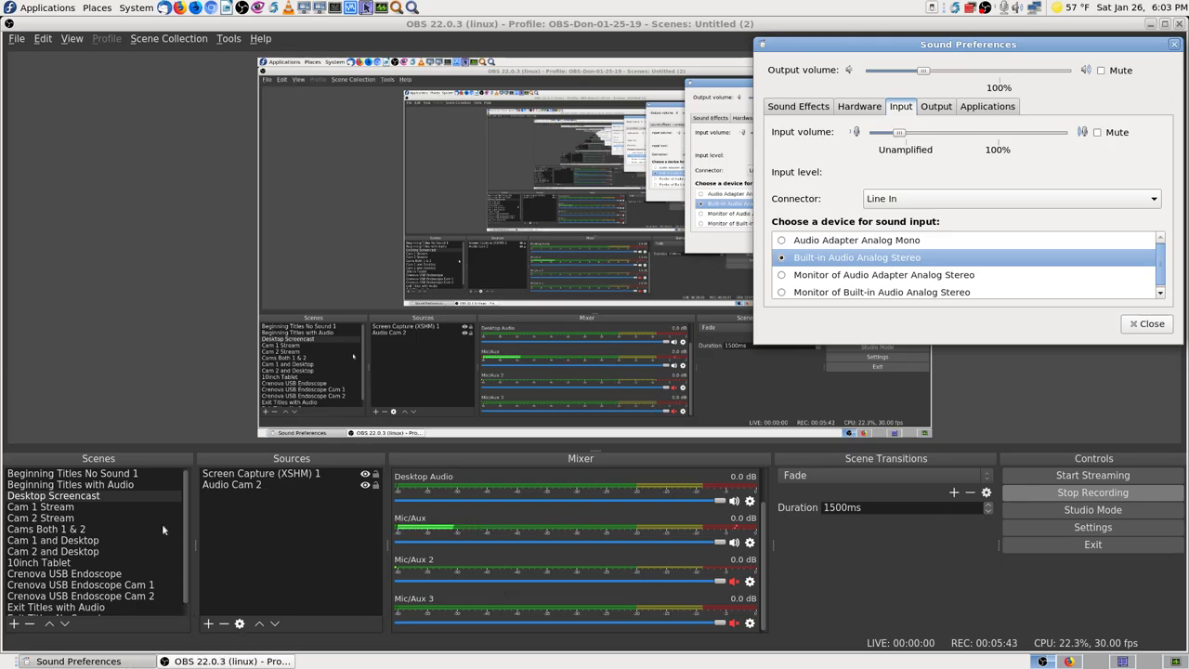
- Switch to the Cam 1 Stream scene in the Scenes list
{"action": "left_click", "coordinate": [41, 518]}
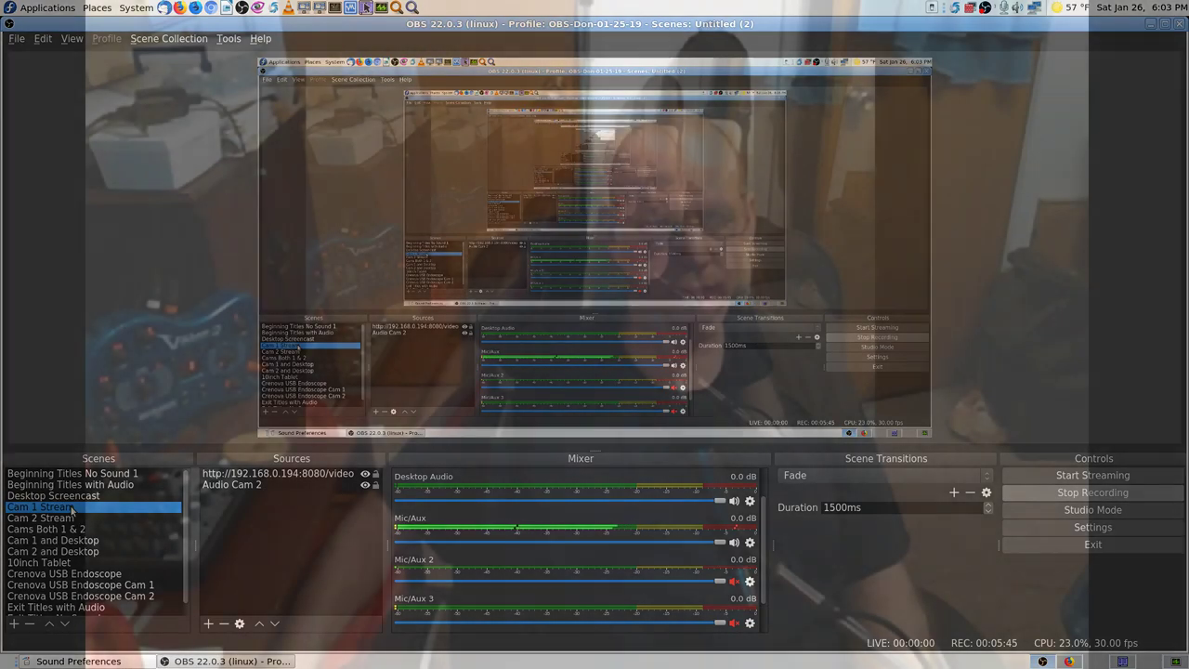